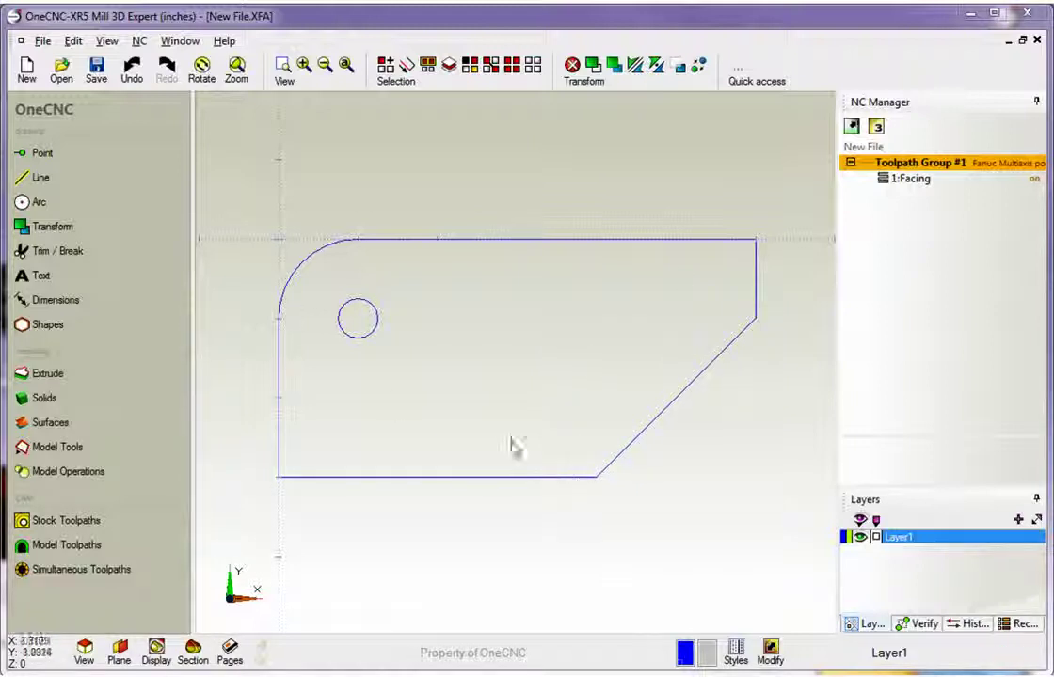
# Step: Show the Stock Toolpaths operations (pocket, profile, drill, engrave) beside the part outline
pyautogui.click(61, 529)
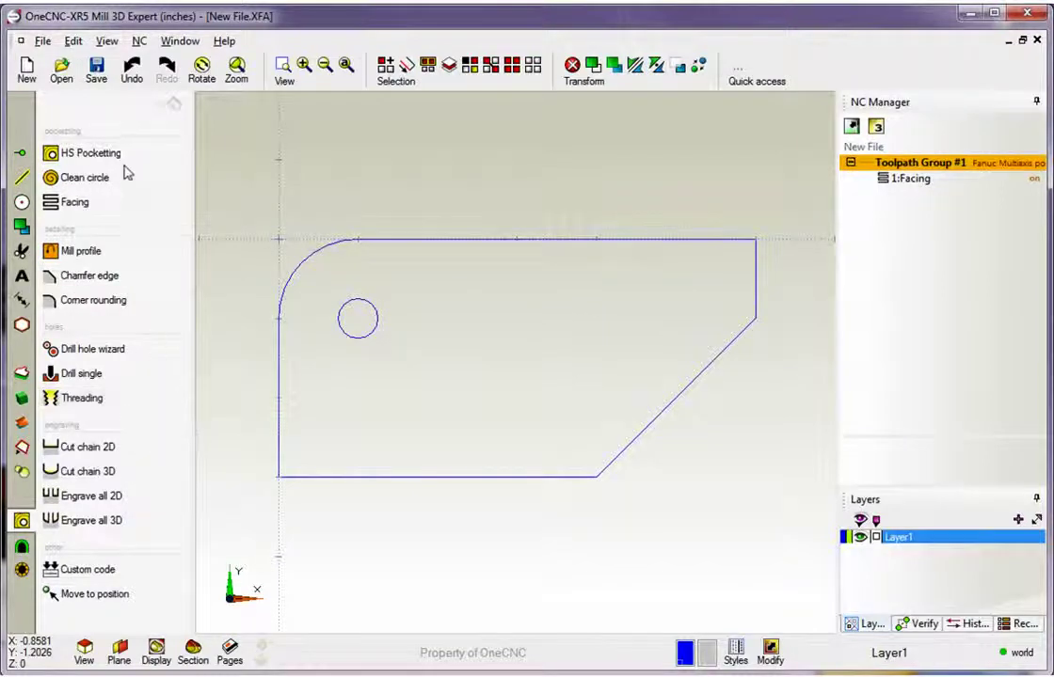
# Step: Start a Mill profile, picking the top edge, direction and side, and chaining the outer outline
pyautogui.click(81, 251)
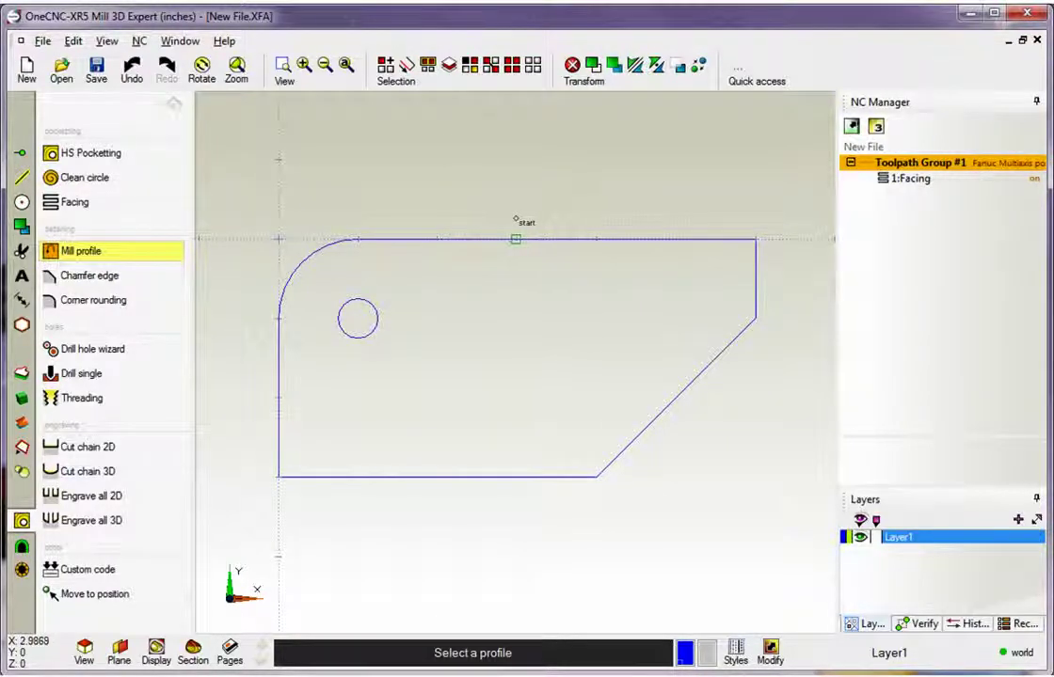
pyautogui.click(516, 239)
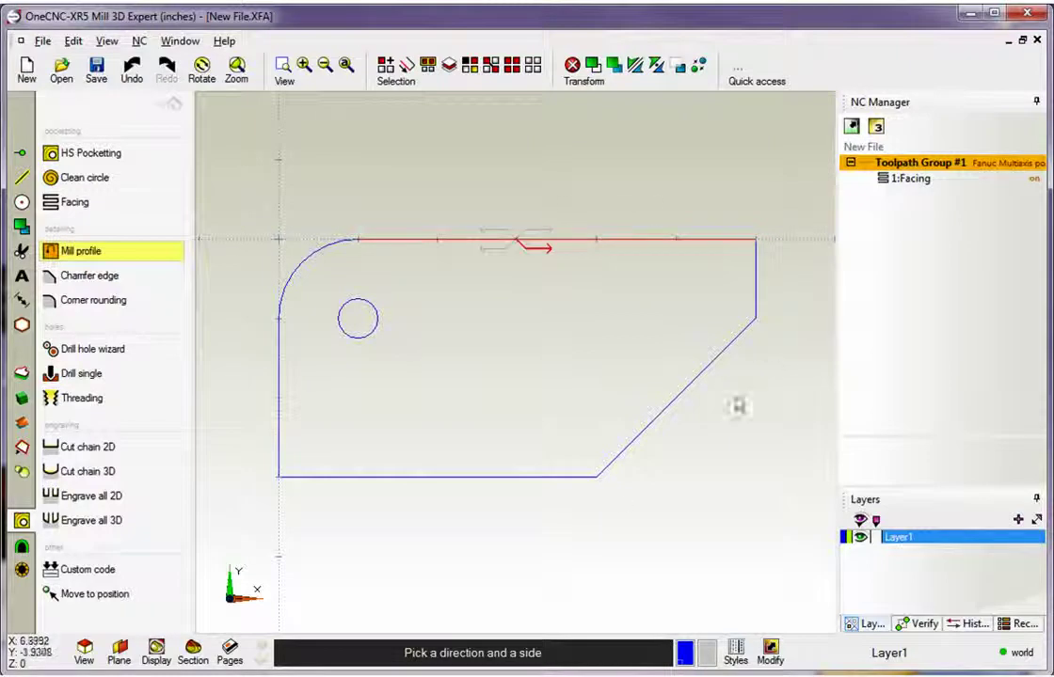
pyautogui.click(538, 237)
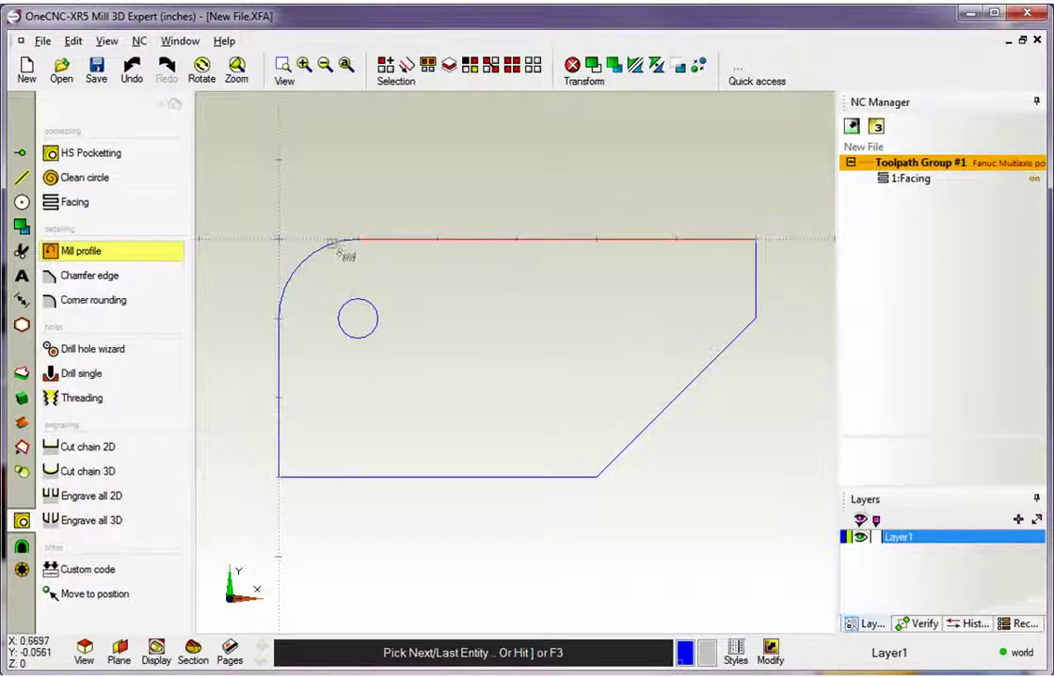
pyautogui.click(331, 244)
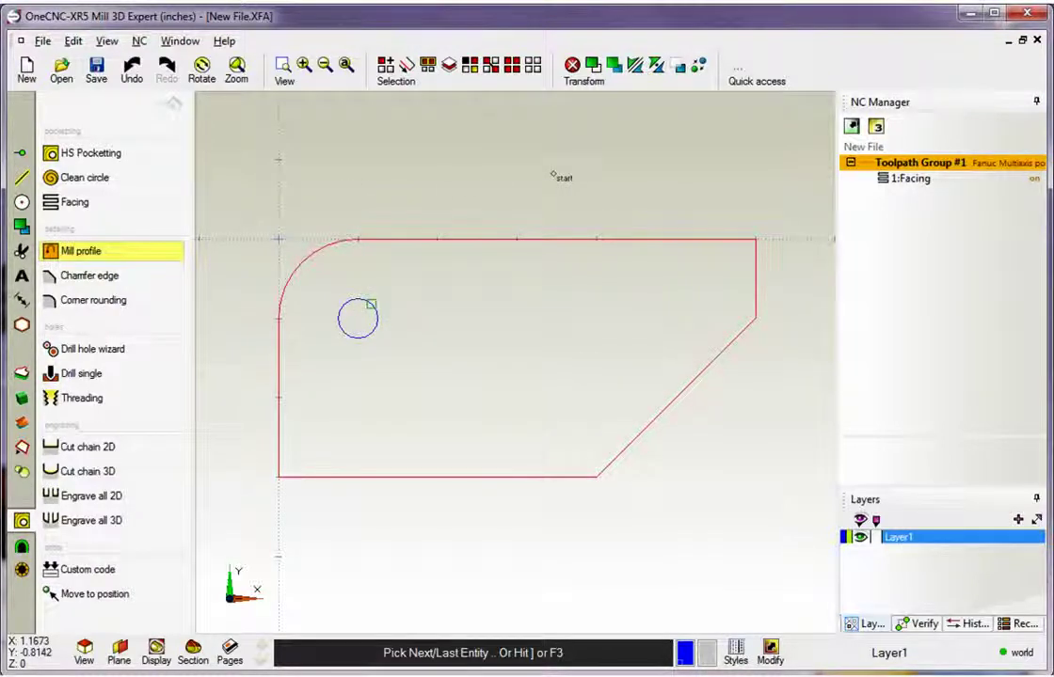
# Step: Finish the chain and give the 0.75 inch end mill spindle 2000, feedrate 12, plunge 4
pyautogui.click(556, 176)
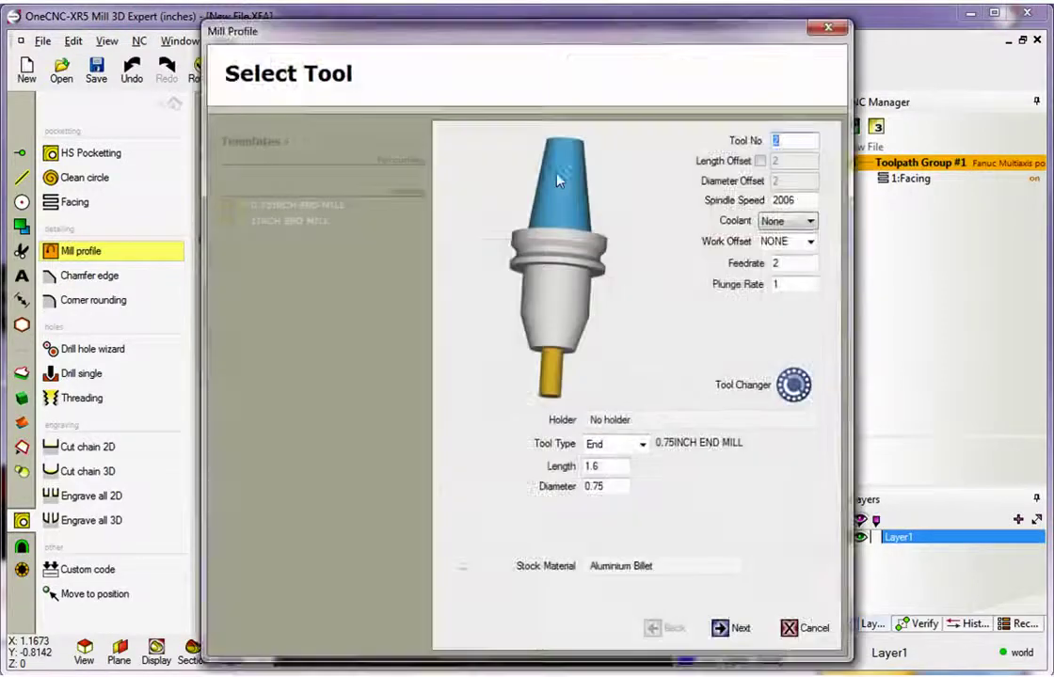
pyautogui.moveTo(501, 35)
pyautogui.mouseDown()
pyautogui.moveTo(398, 18)
pyautogui.moveTo(296, 23)
pyautogui.mouseUp()
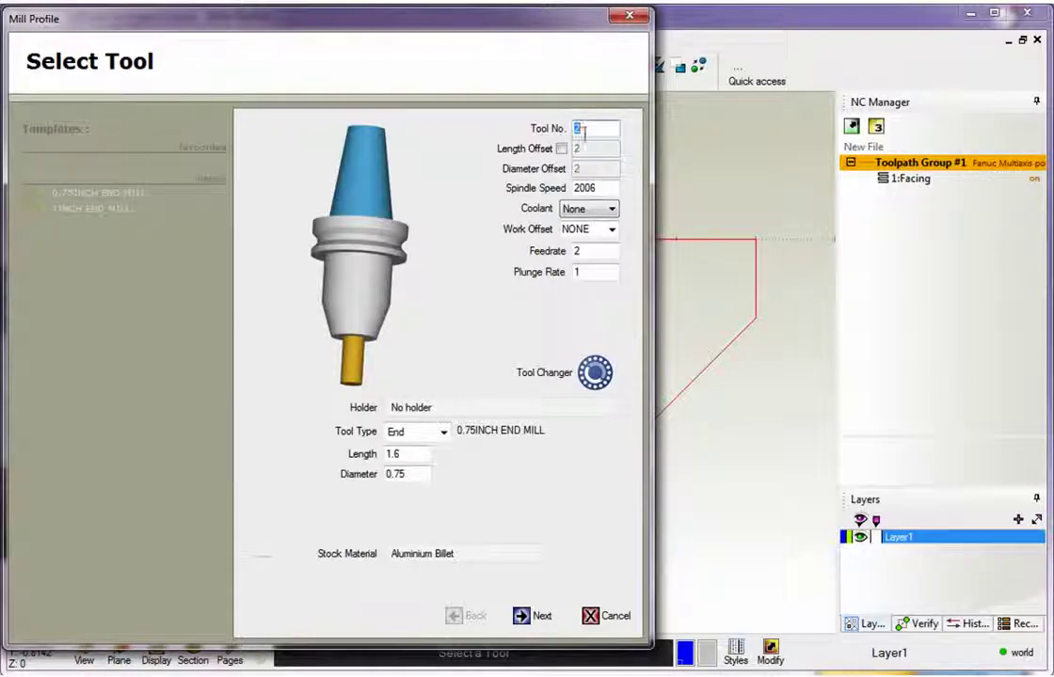
pyautogui.click(604, 187)
pyautogui.write('2')
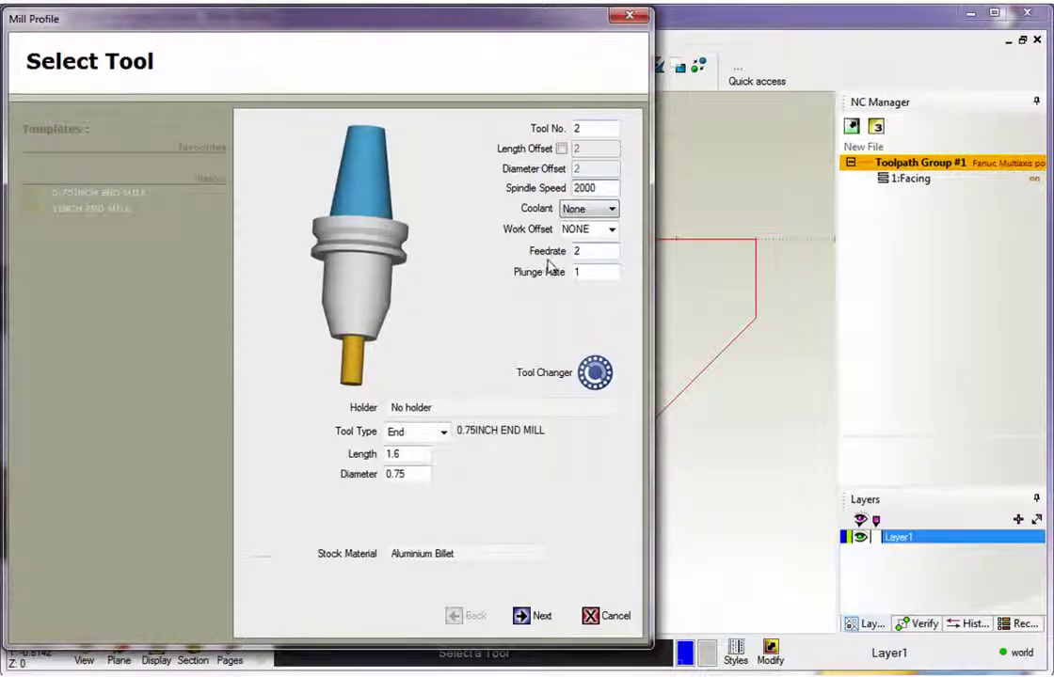
pyautogui.click(577, 251)
pyautogui.write('1')
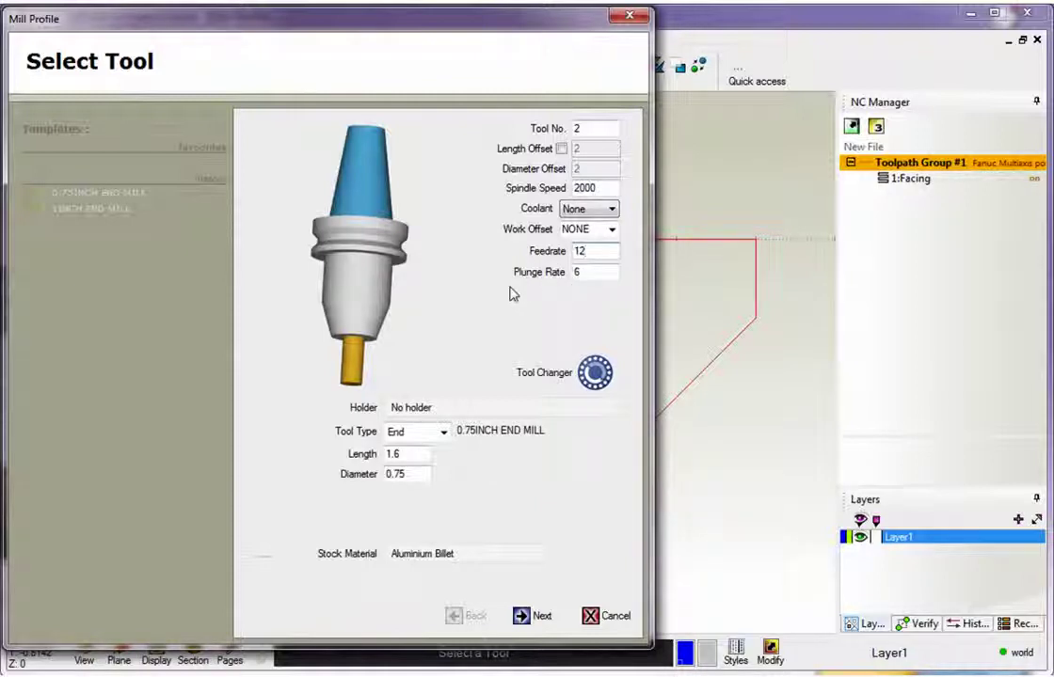
pyautogui.click(587, 274)
pyautogui.write('4')
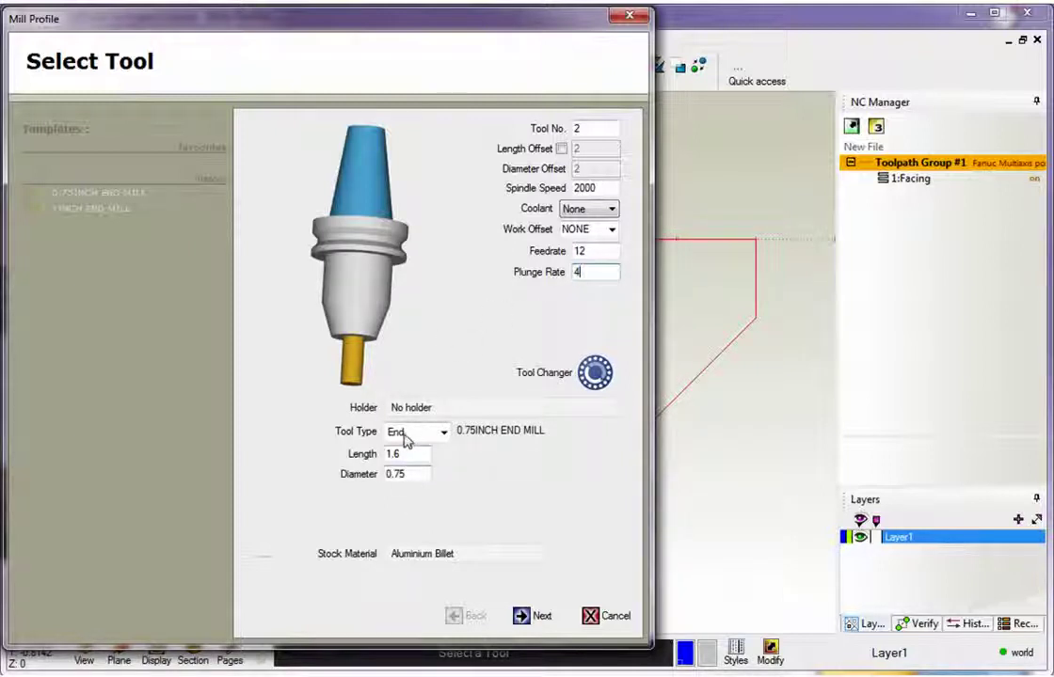
# Step: Keep Rapid Z Plane 0.5 and set Final Z to -.75 using the part's top-right corner
pyautogui.click(523, 616)
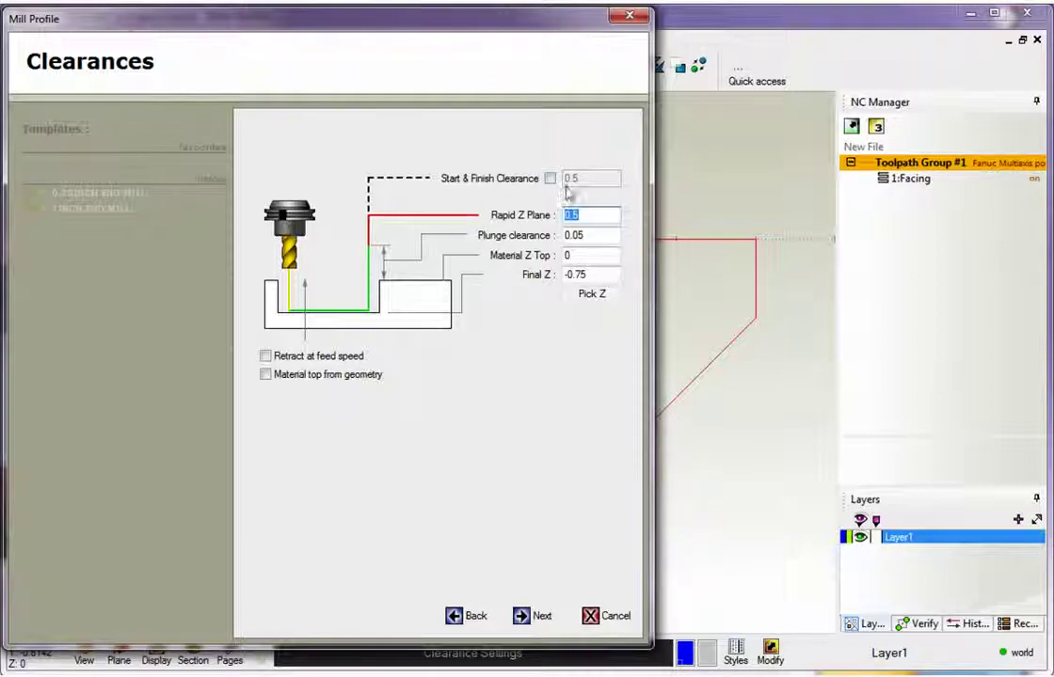
pyautogui.click(604, 215)
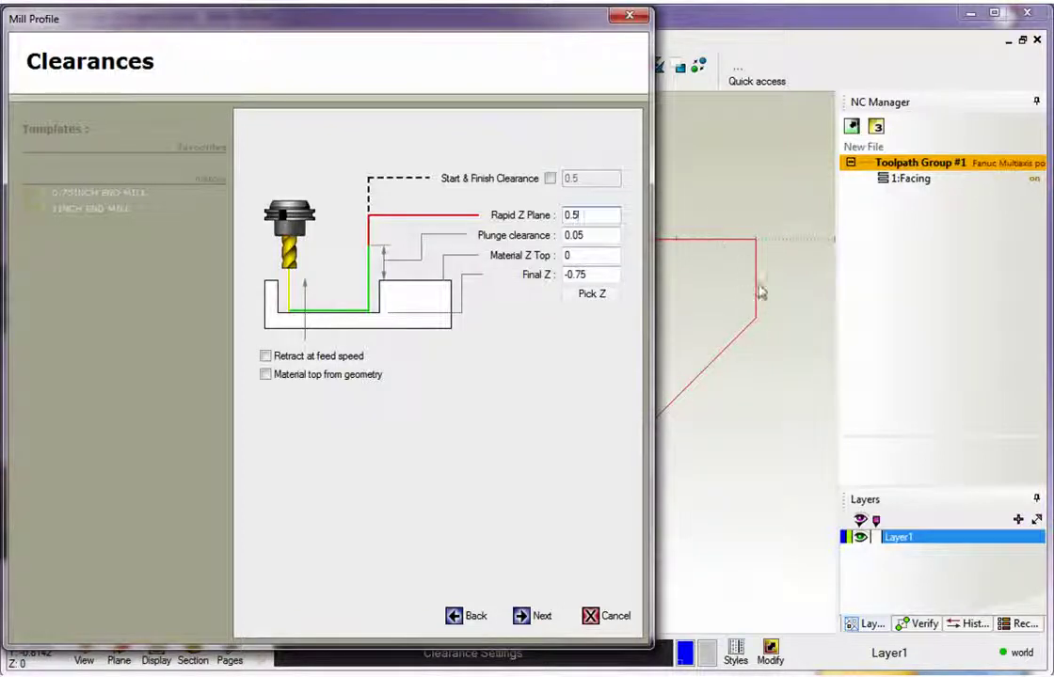
pyautogui.click(593, 298)
pyautogui.click(756, 241)
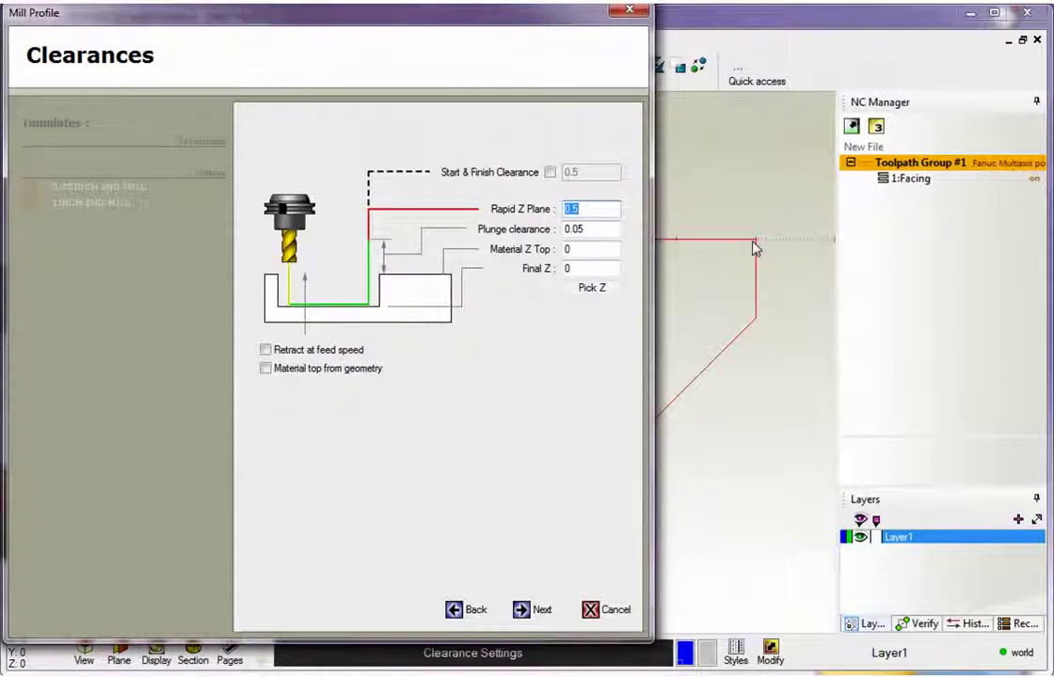
pyautogui.click(574, 269)
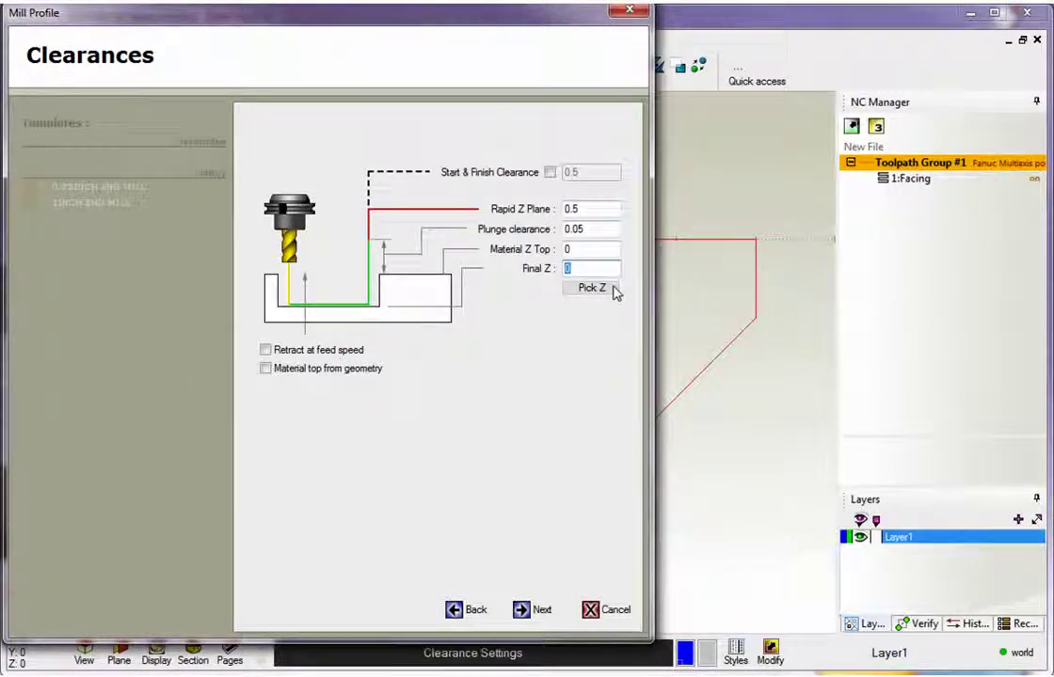
pyautogui.write('-.75')
pyautogui.click(532, 611)
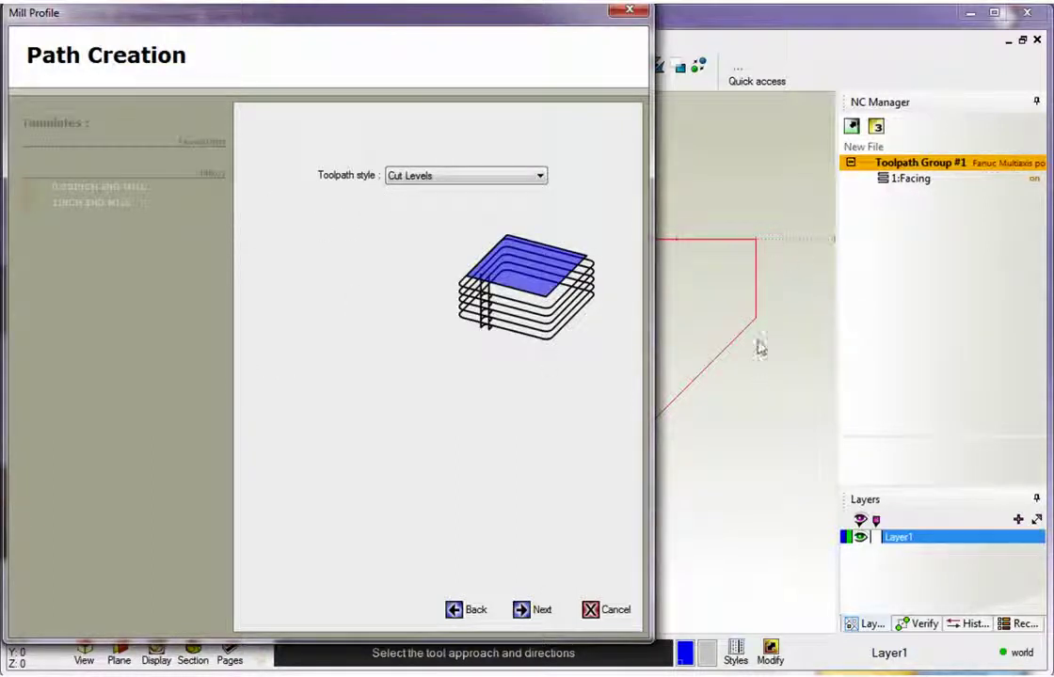
# Step: Try the Ramp toolpath style, then return it to Cut Levels
pyautogui.click(442, 177)
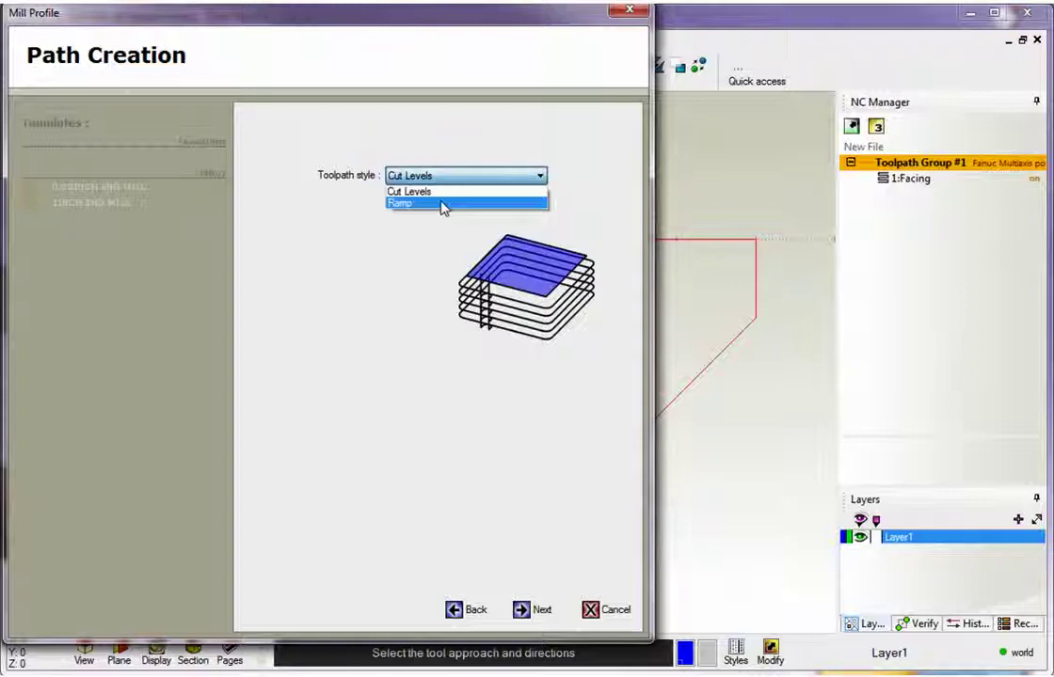
pyautogui.click(443, 193)
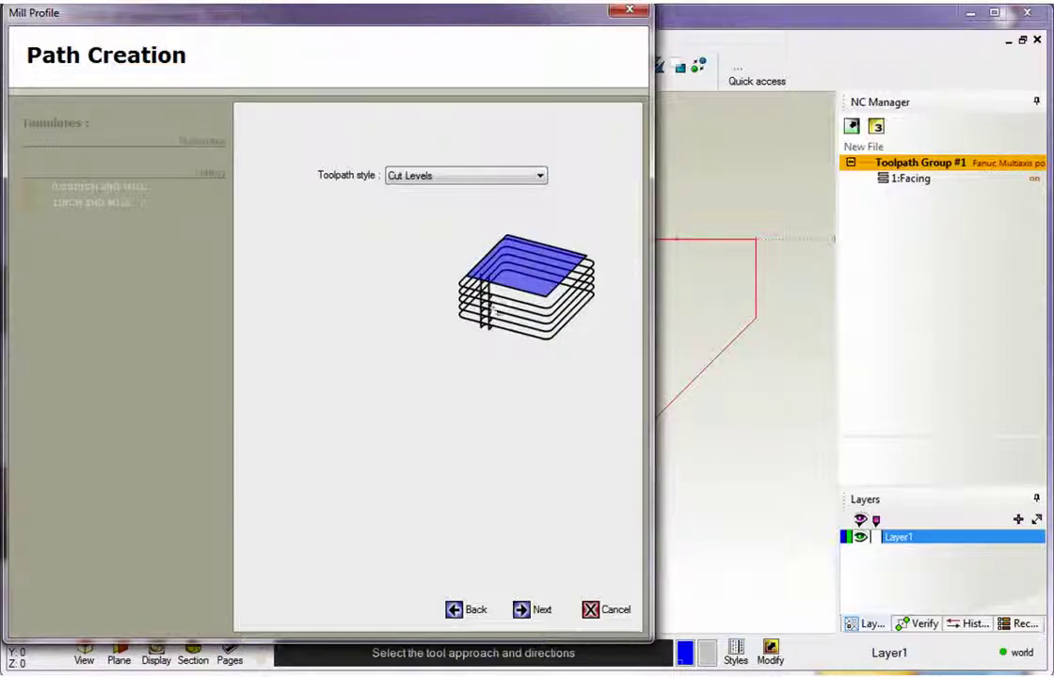
pyautogui.click(540, 176)
pyautogui.click(483, 201)
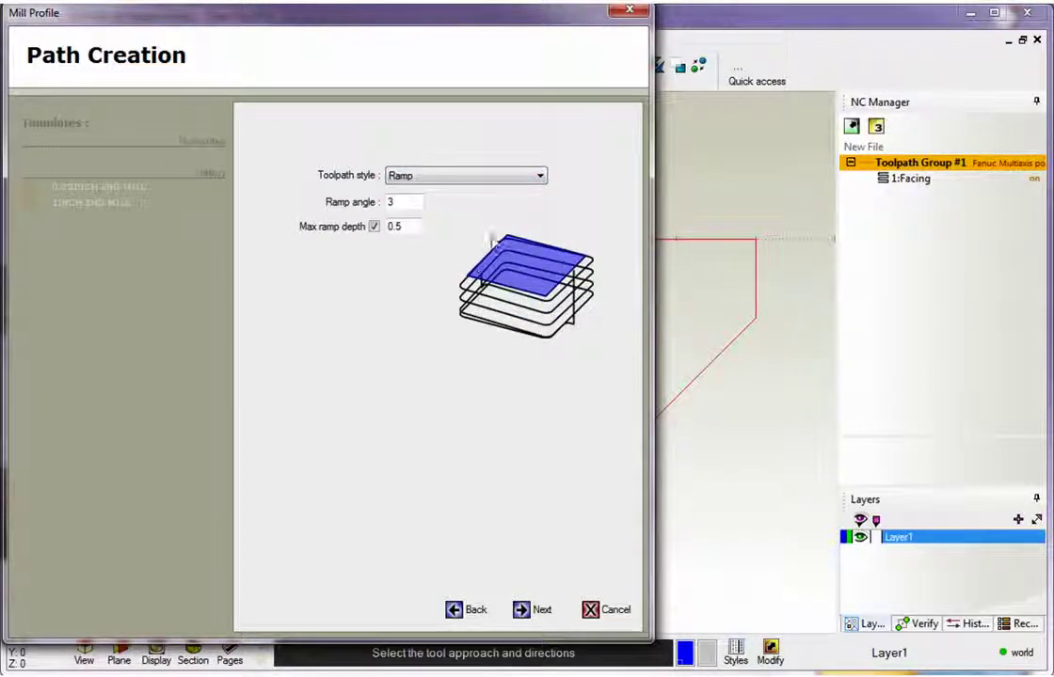
pyautogui.click(475, 175)
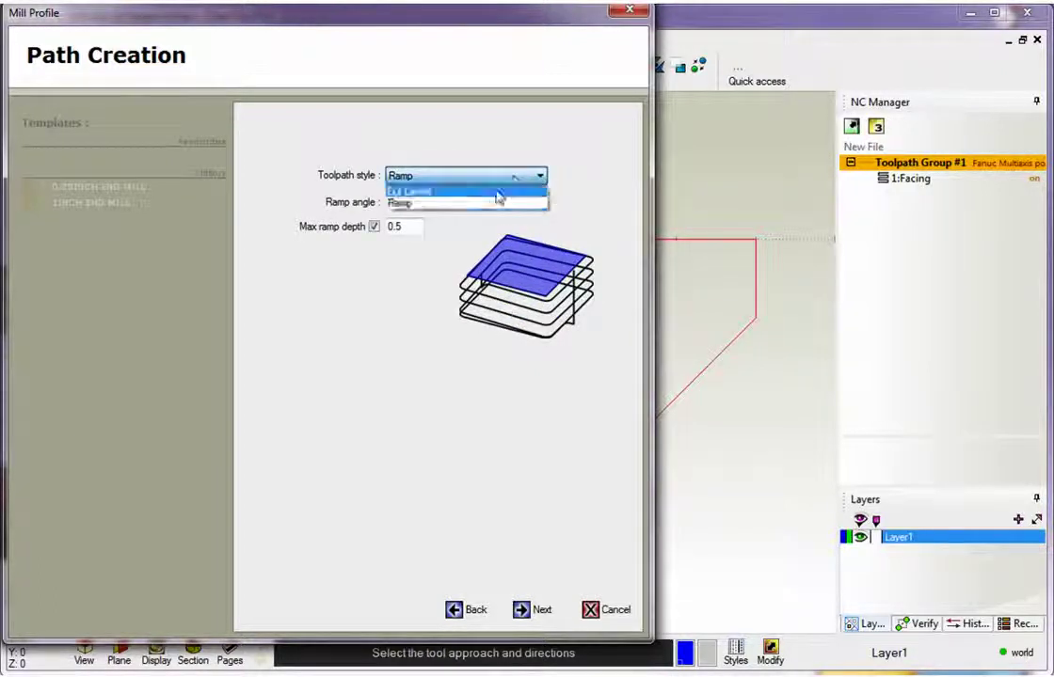
pyautogui.click(442, 188)
# Step: Set rough depths to 0.25 with 75% stepover on the Rough settings page
pyautogui.click(527, 611)
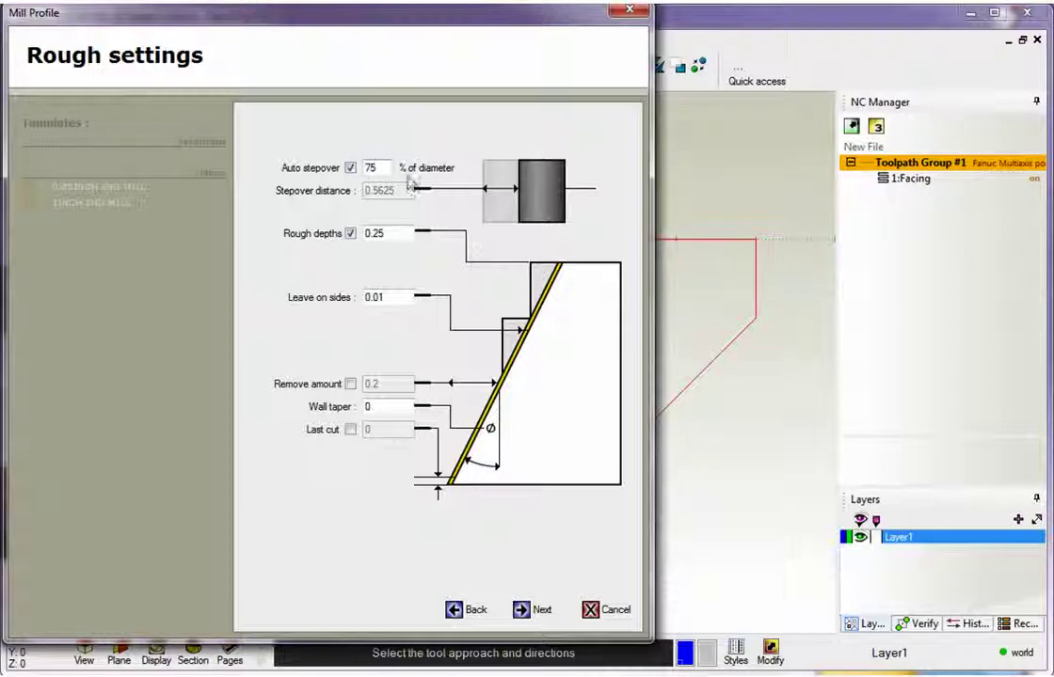
pyautogui.click(350, 234)
pyautogui.click(350, 233)
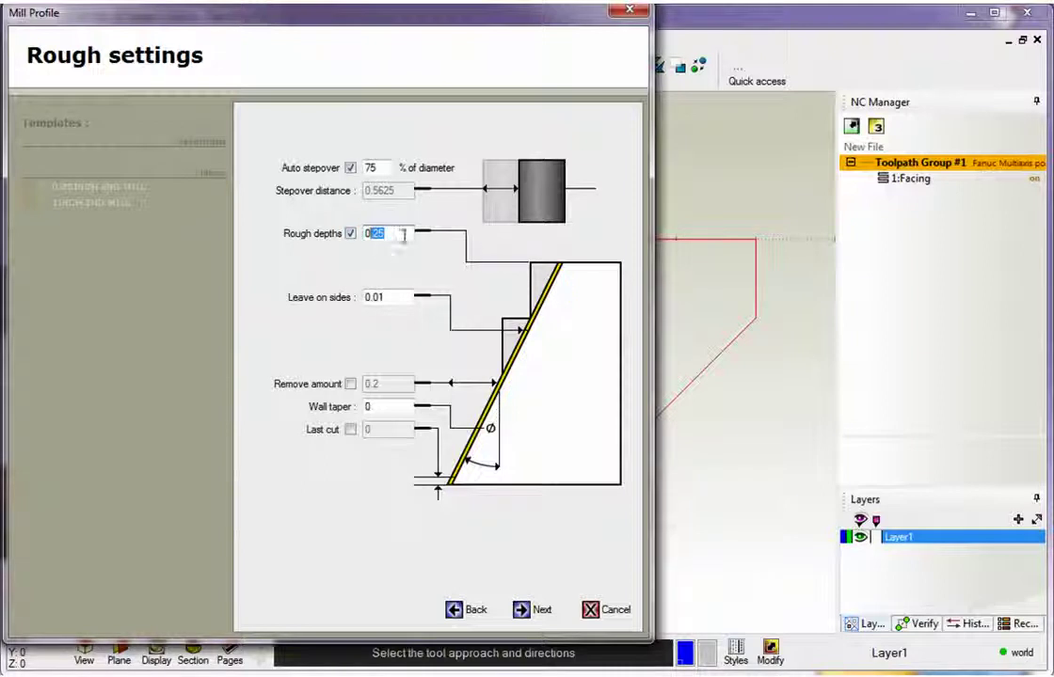
pyautogui.write('25')
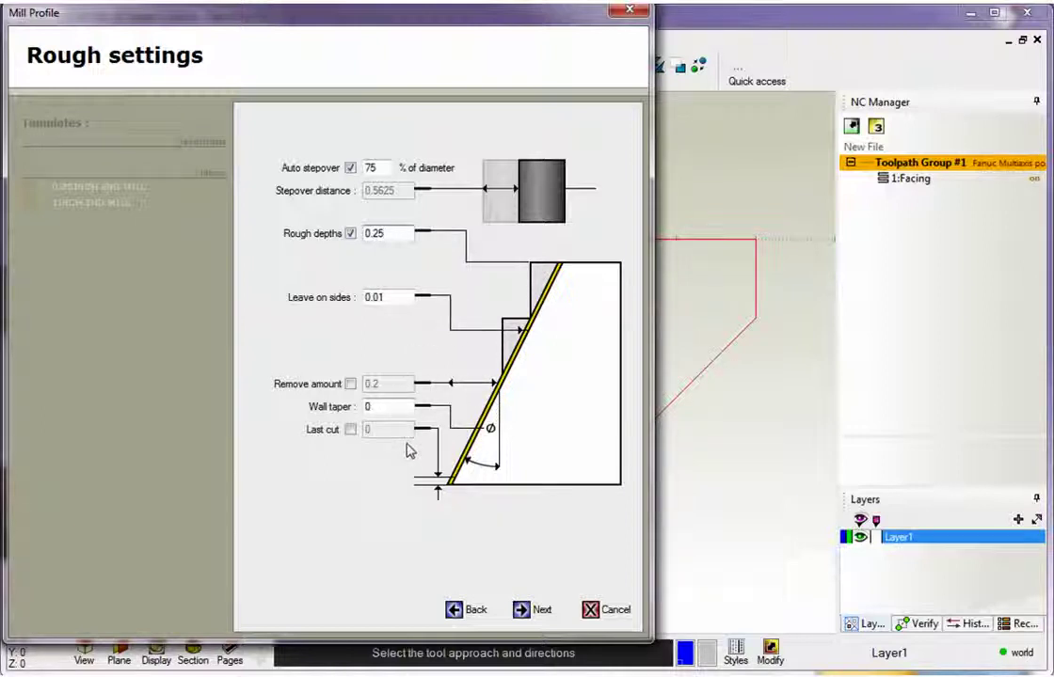
pyautogui.click(396, 297)
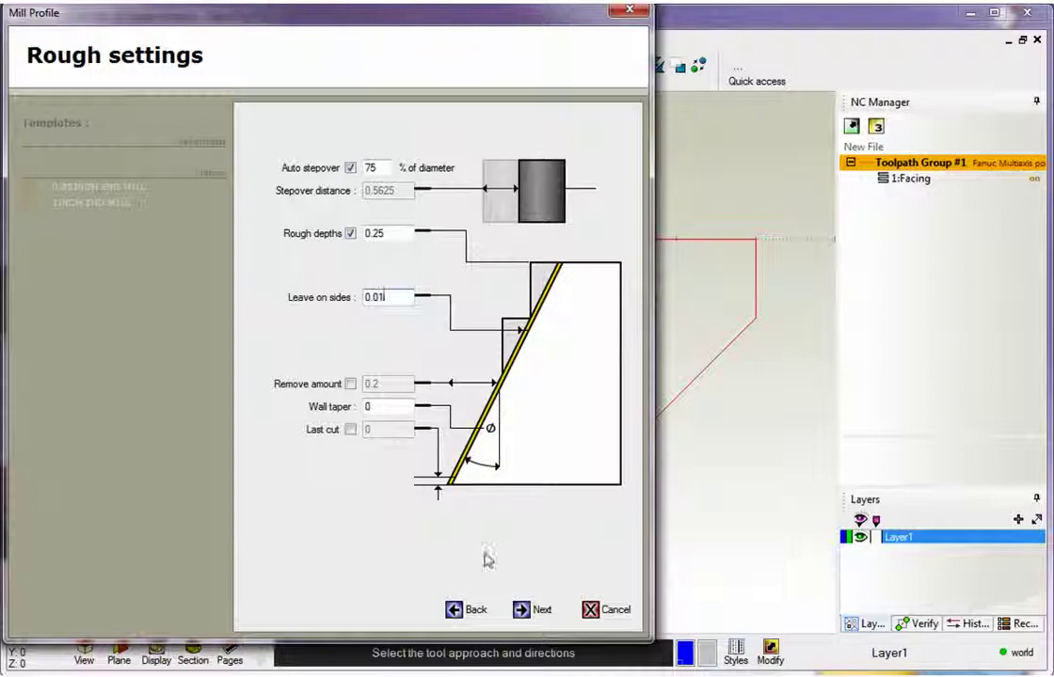
pyautogui.click(523, 611)
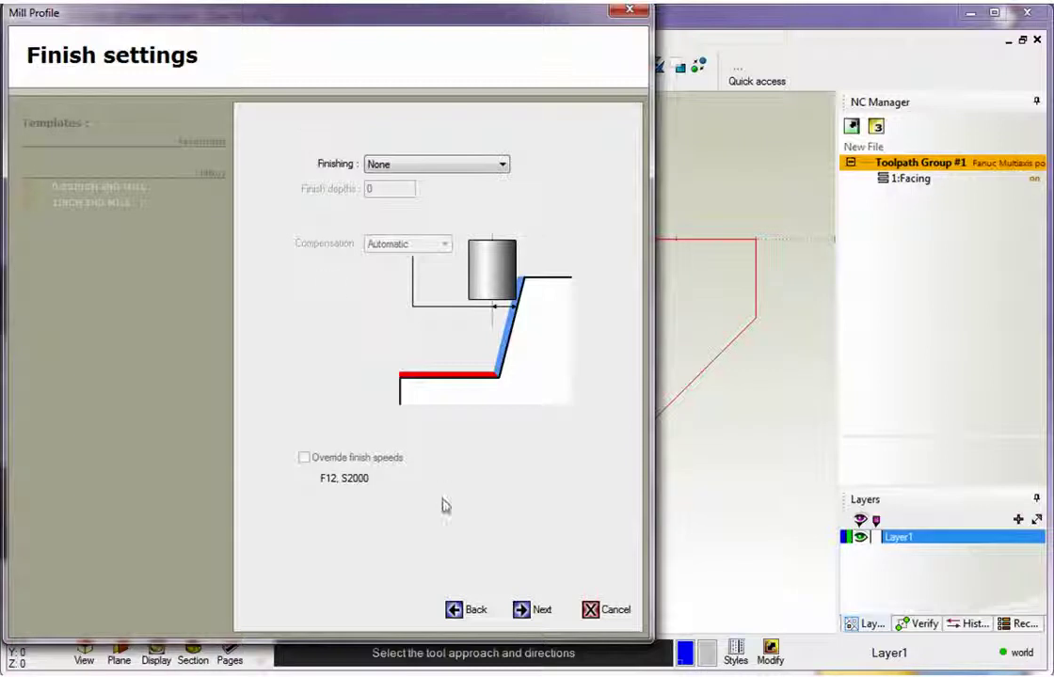
# Step: Correct Leave on sides to .01 and advance to the Finish settings
pyautogui.hotkey('alt', 'b')
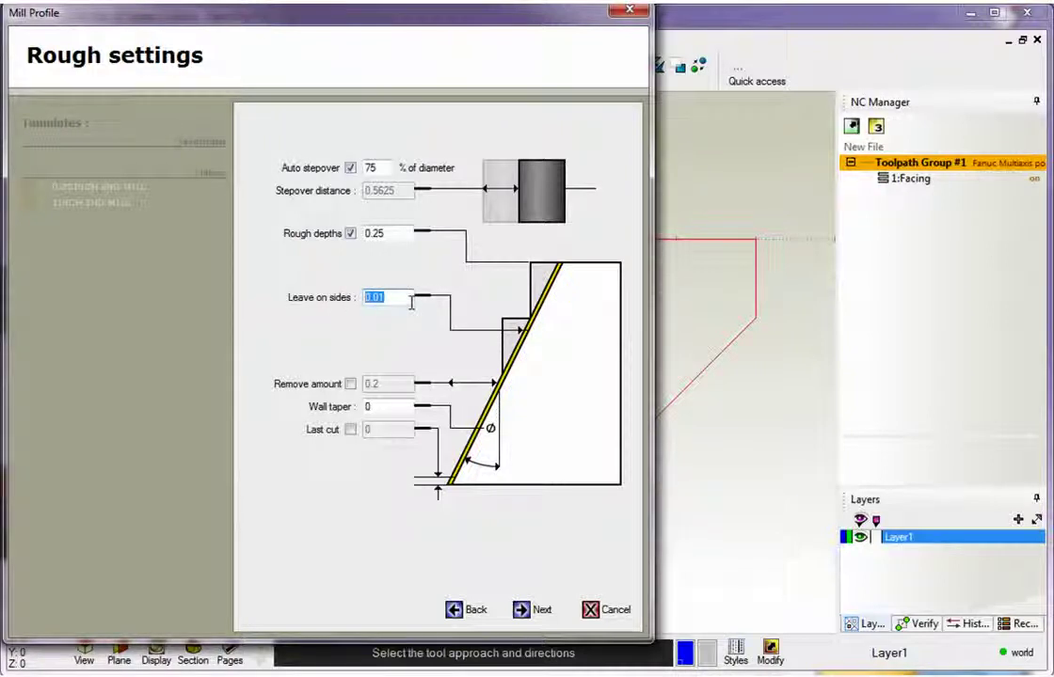
pyautogui.write('.0')
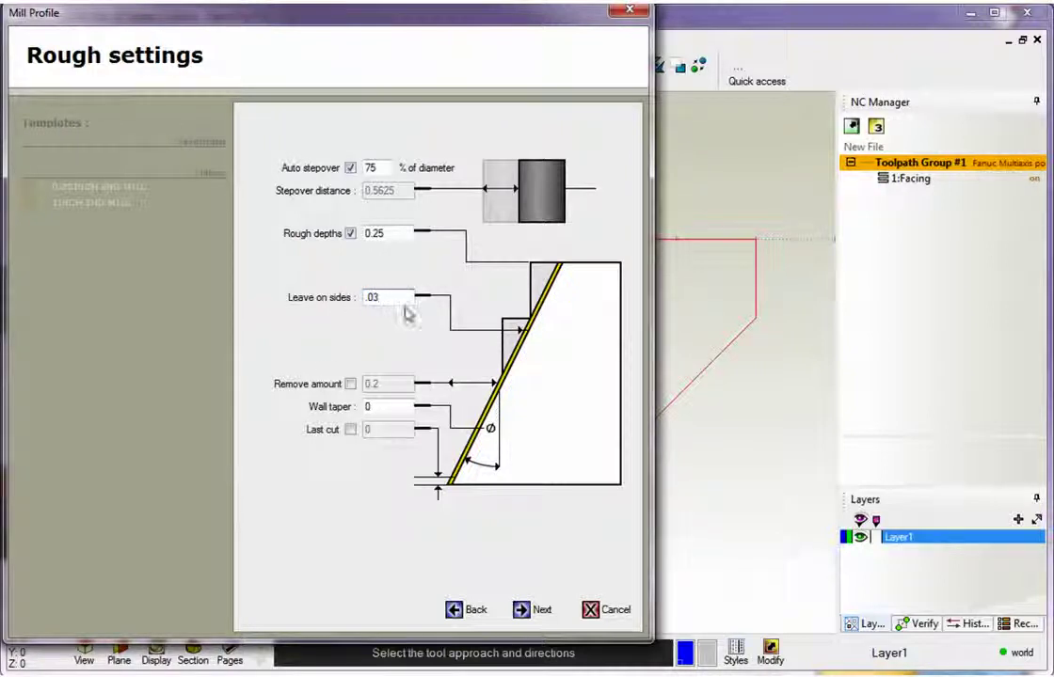
pyautogui.click(525, 609)
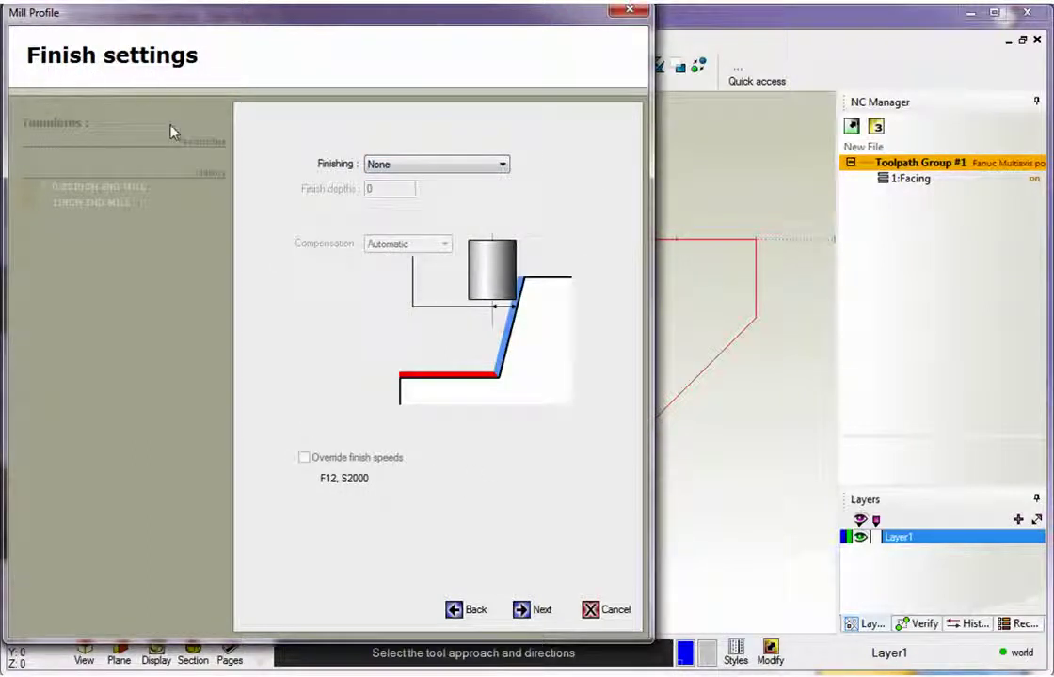
pyautogui.click(454, 610)
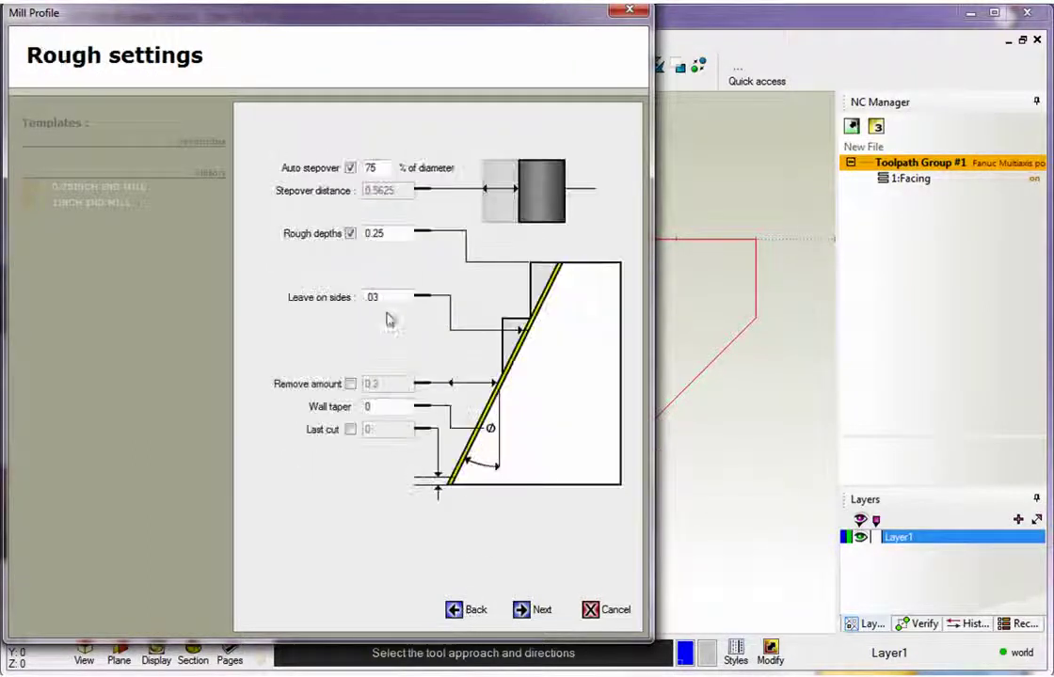
pyautogui.write('.01')
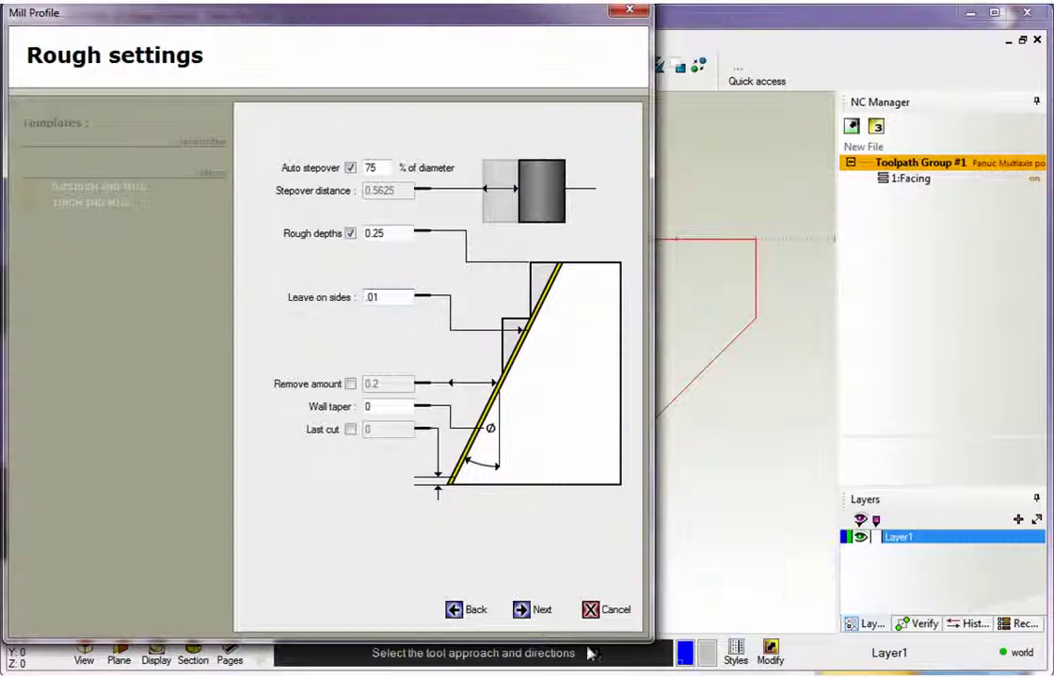
pyautogui.press('Return')
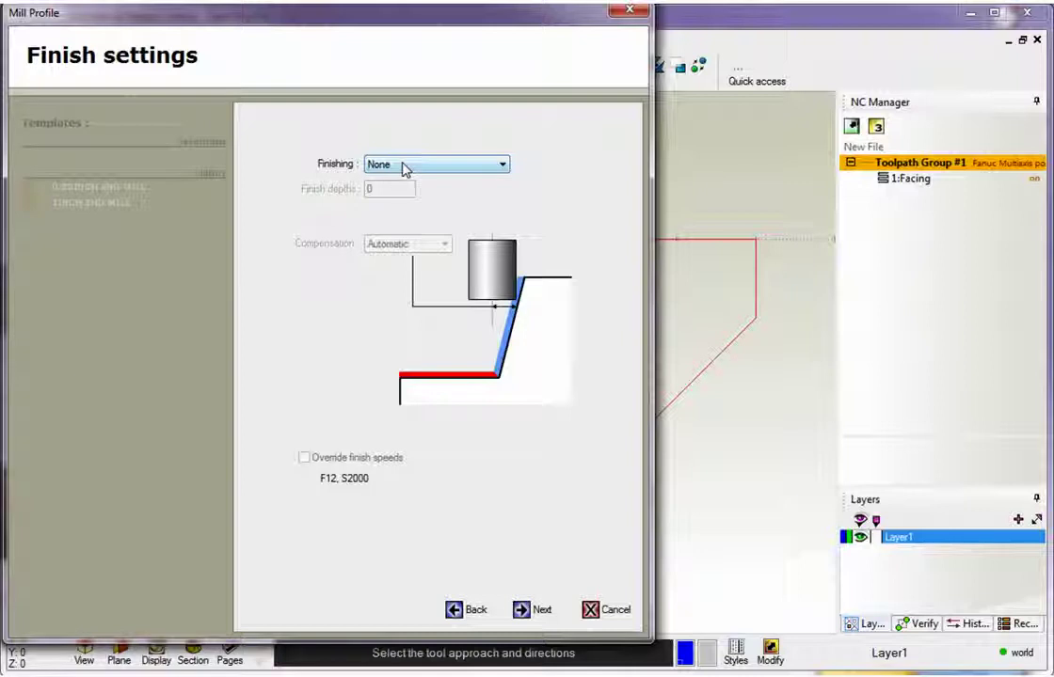
# Step: Try Bottom only finishing, then set Finishing back to None
pyautogui.click(405, 167)
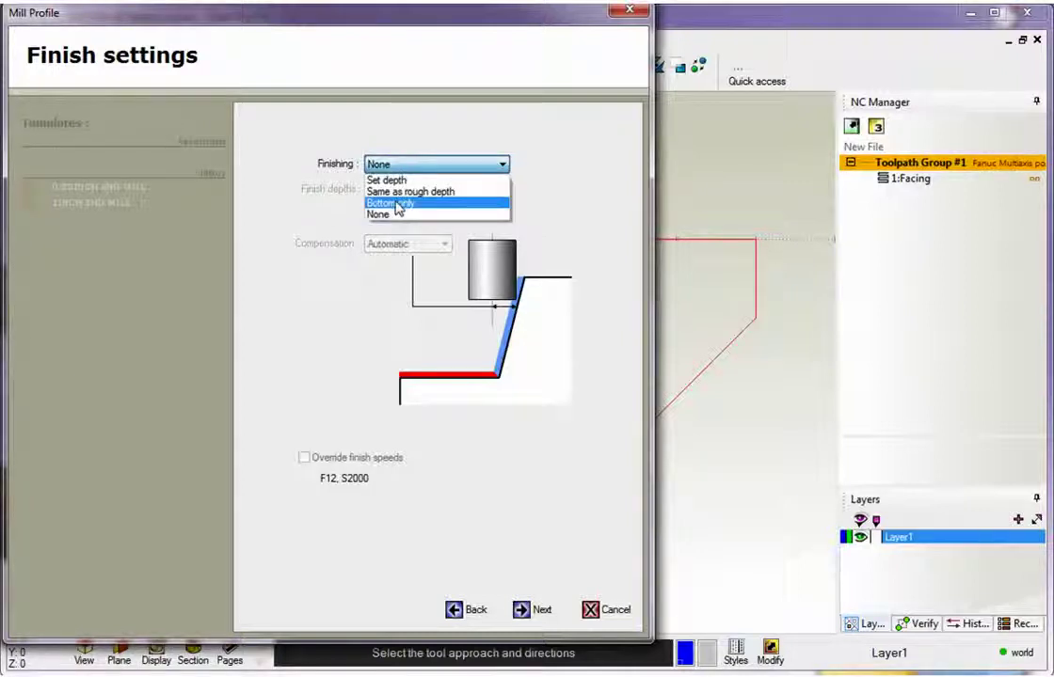
pyautogui.click(395, 203)
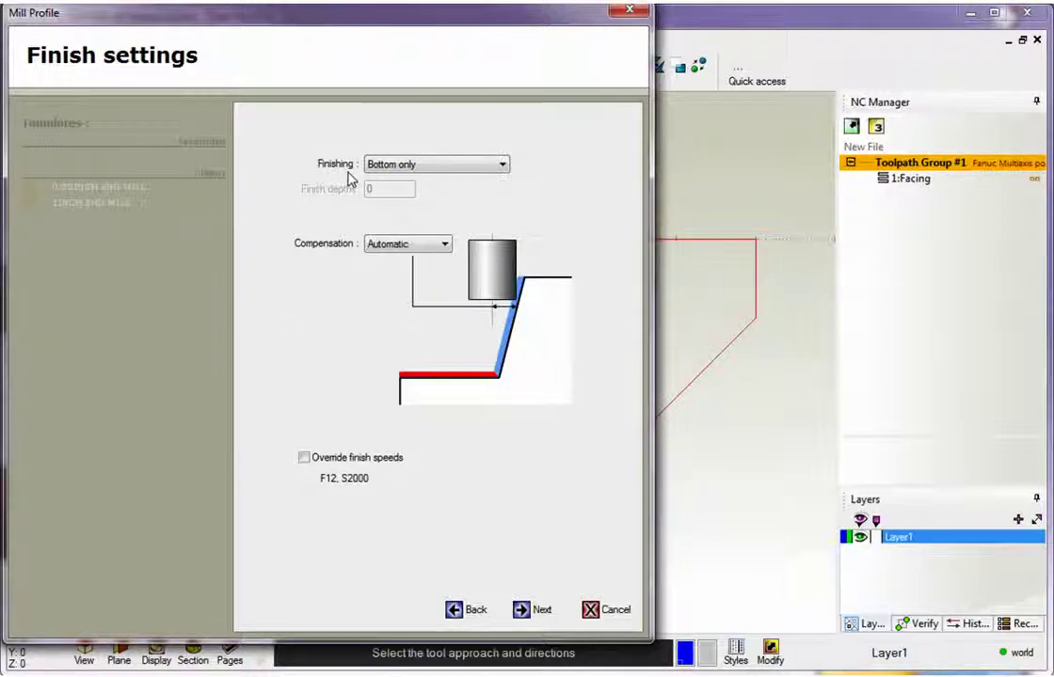
pyautogui.click(449, 608)
pyautogui.press('Return')
pyautogui.click(449, 168)
pyautogui.click(480, 215)
pyautogui.click(525, 611)
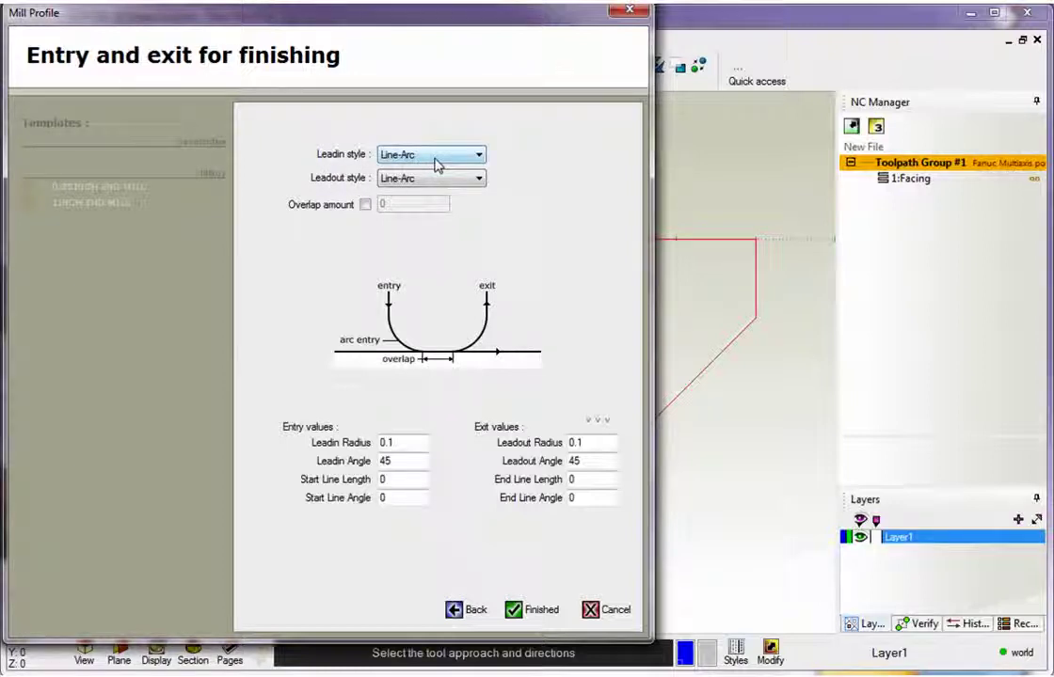
pyautogui.click(436, 156)
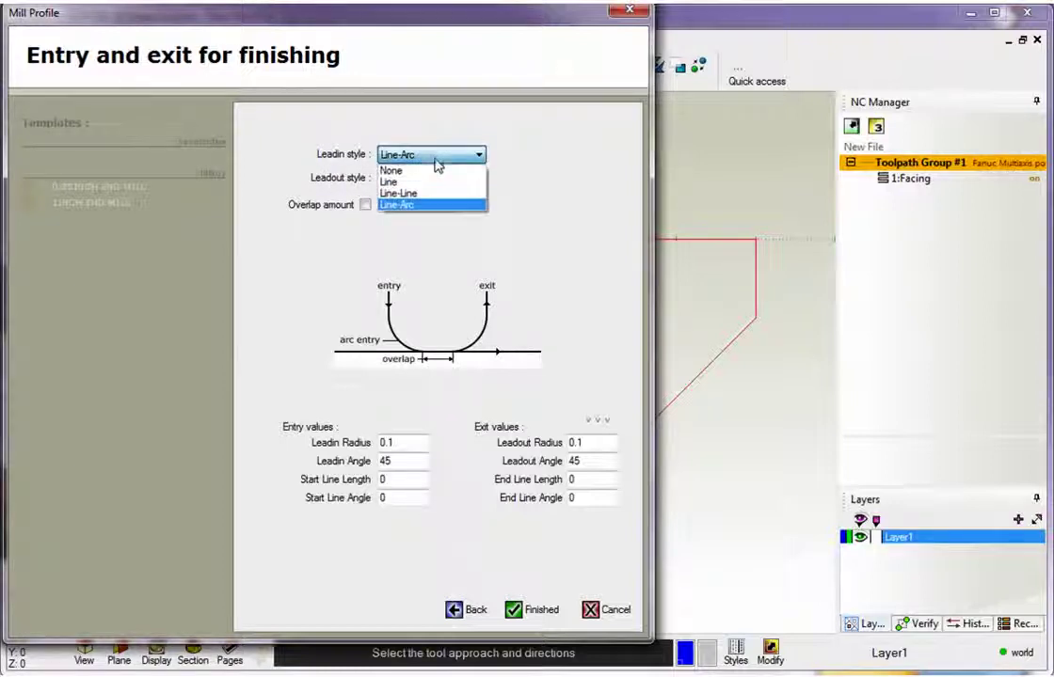
pyautogui.click(415, 205)
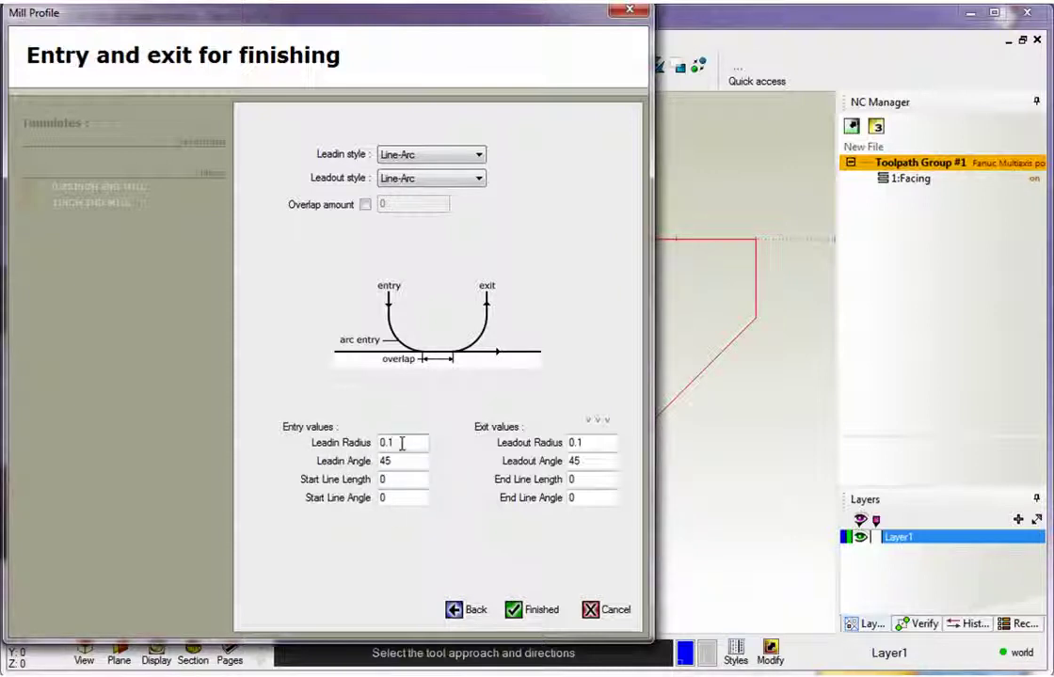
pyautogui.click(405, 461)
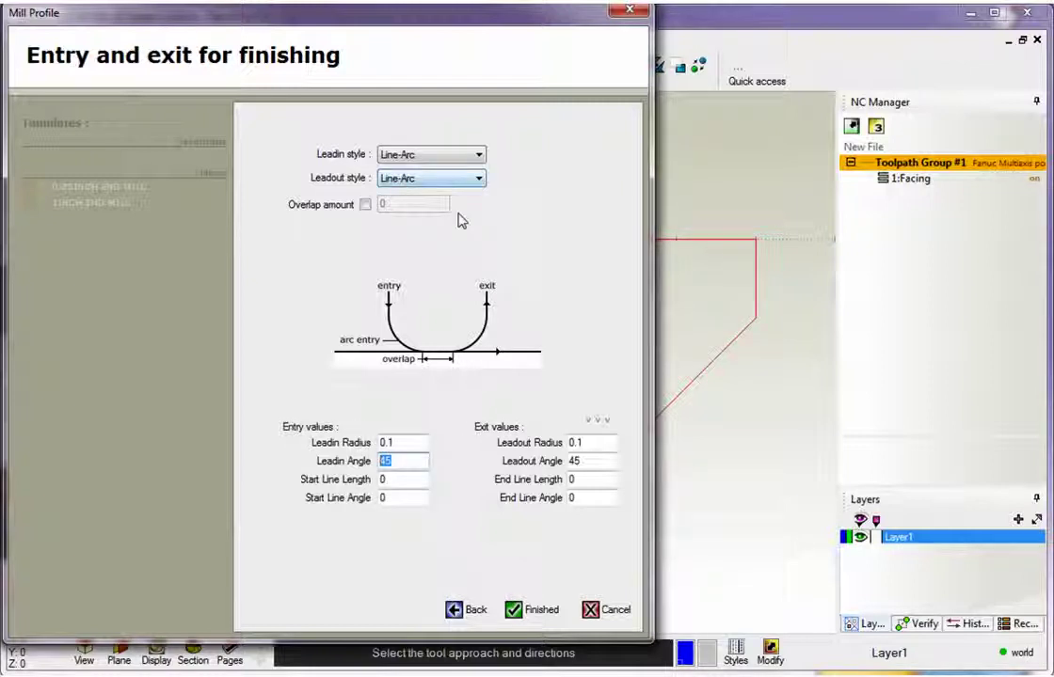
pyautogui.click(602, 424)
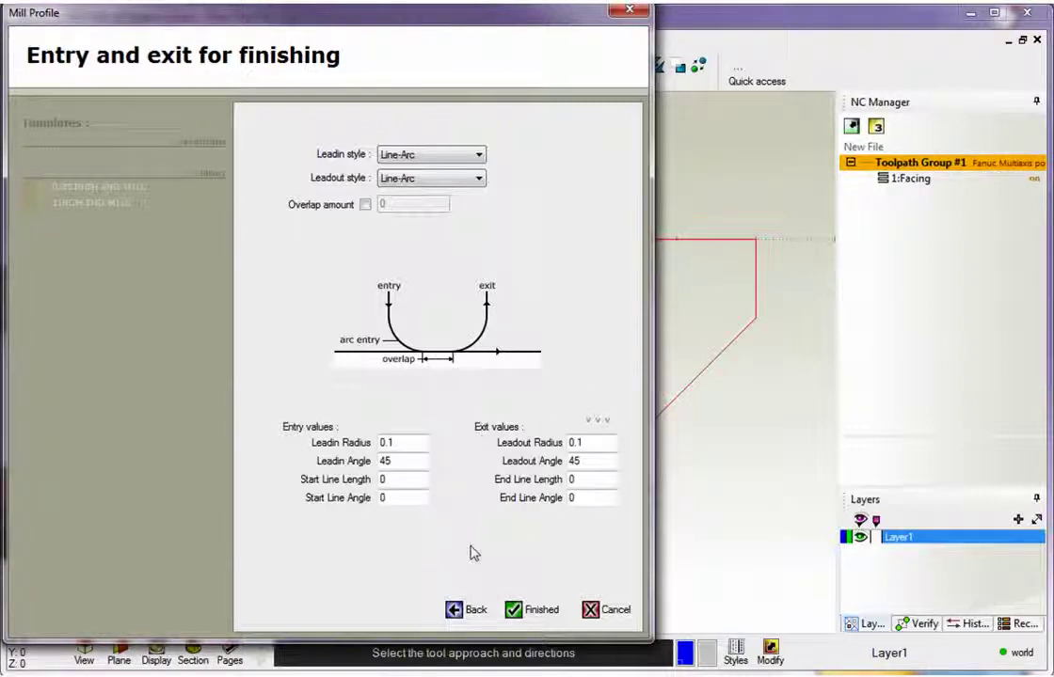
# Step: Finish the Mill Profile wizard, generating the green toolpath around the part outline
pyautogui.click(515, 611)
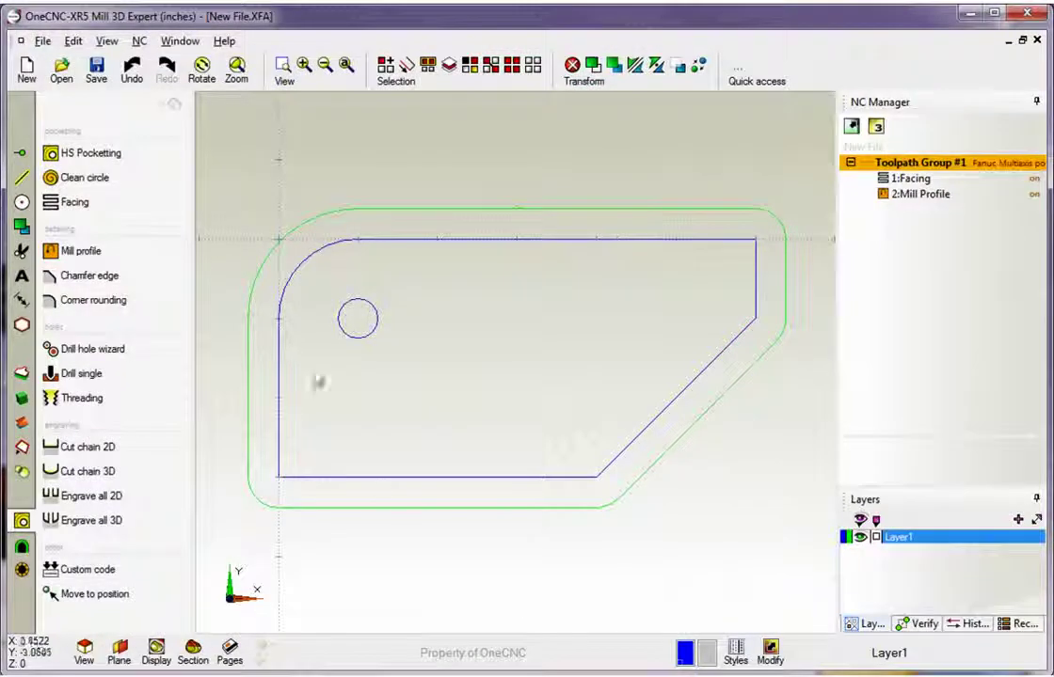